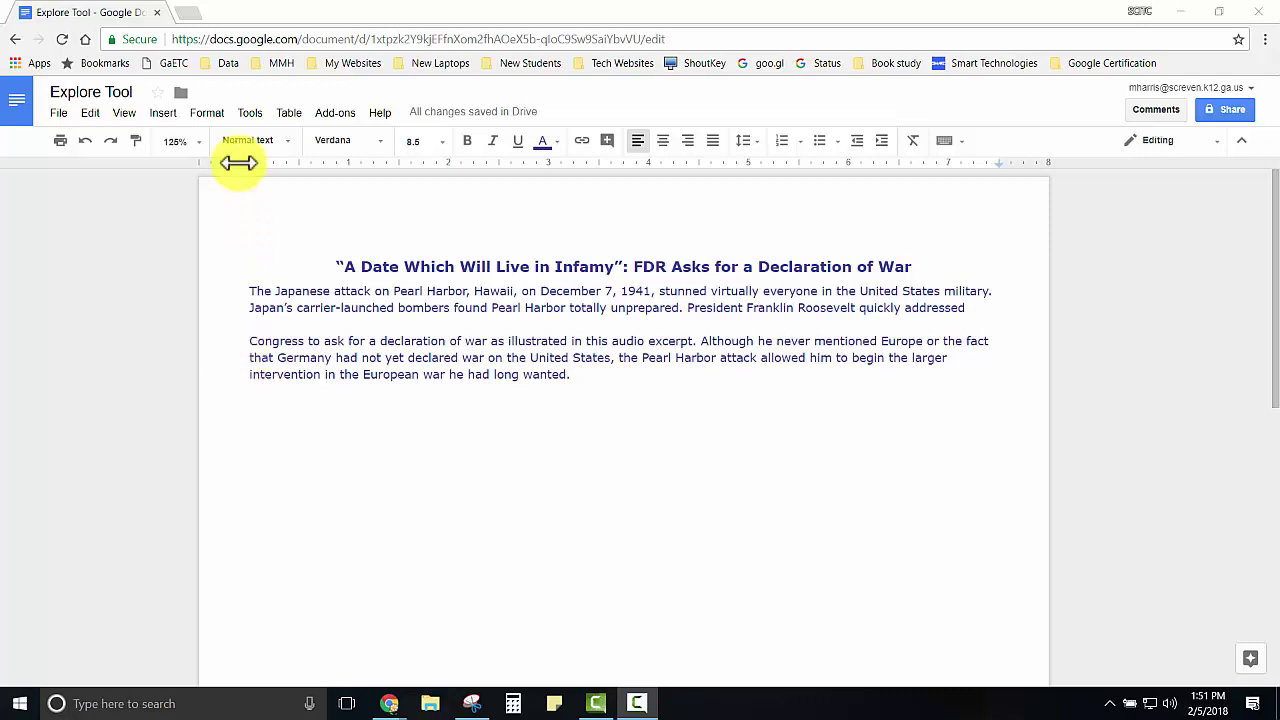
Step: Open the Explore tool, look up Winston Churchill from the full topic list, and check the citation format options for the web results
click(250, 114)
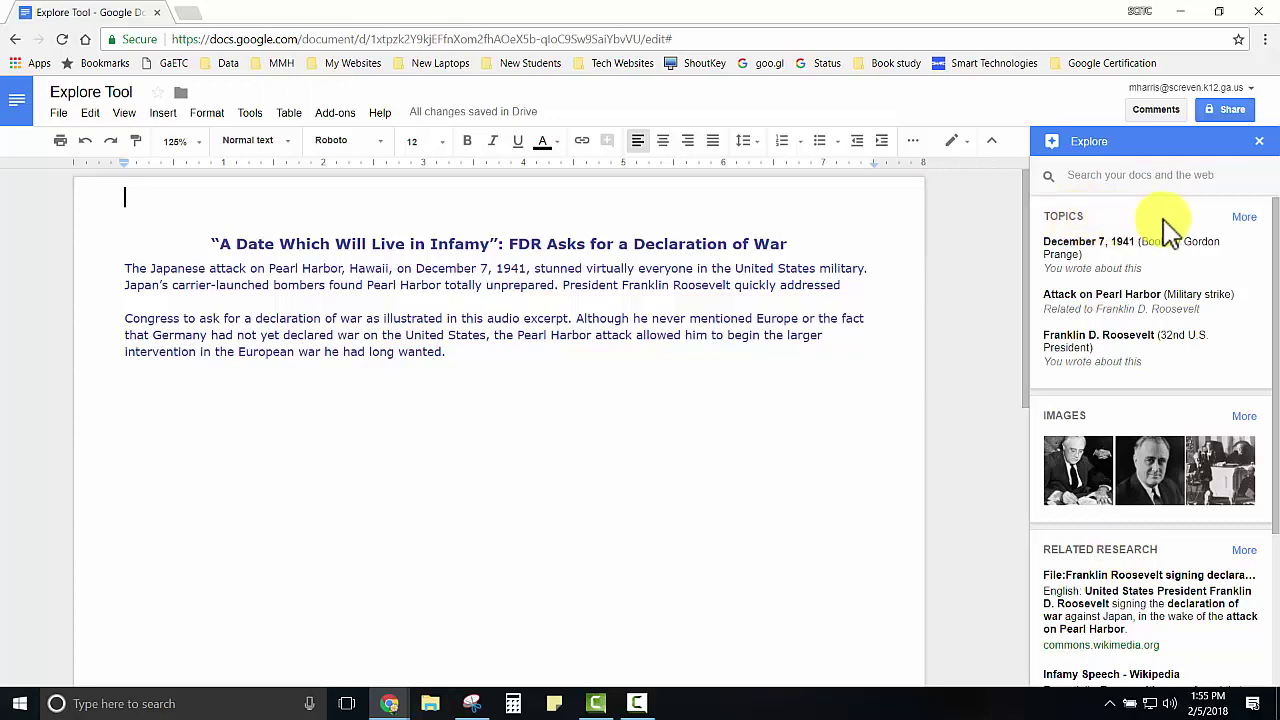
click(1245, 218)
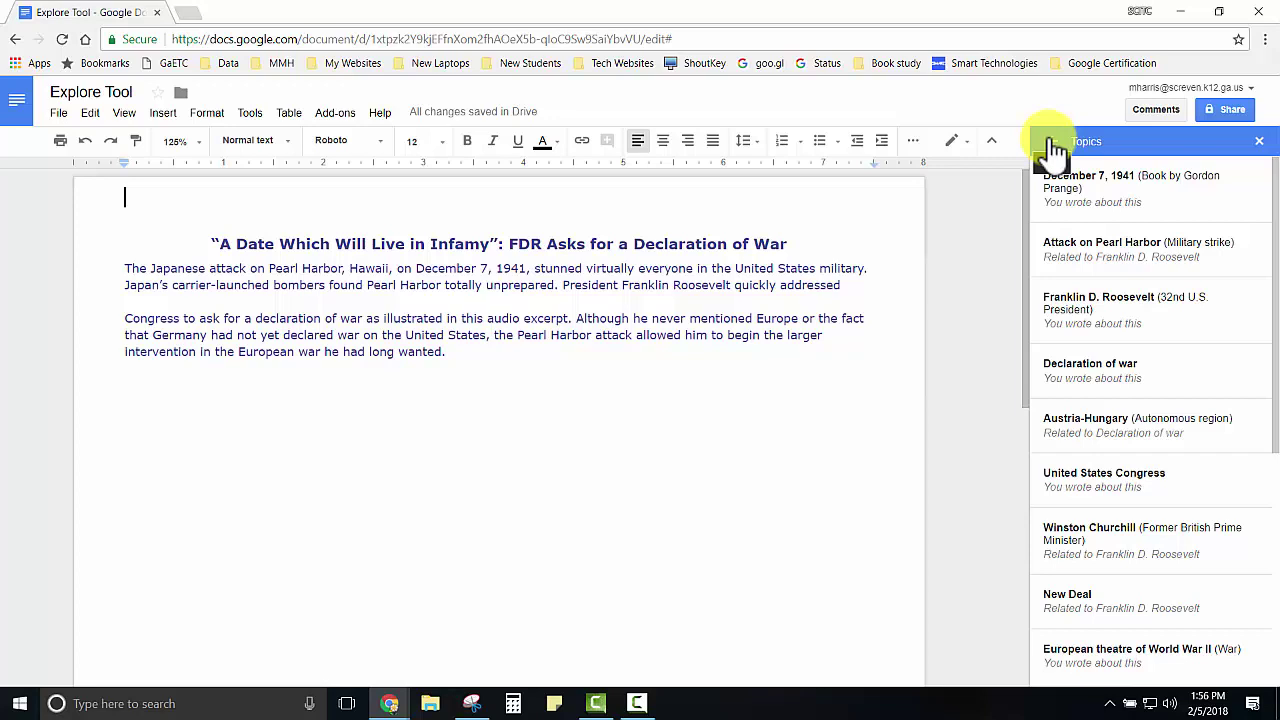
click(1122, 545)
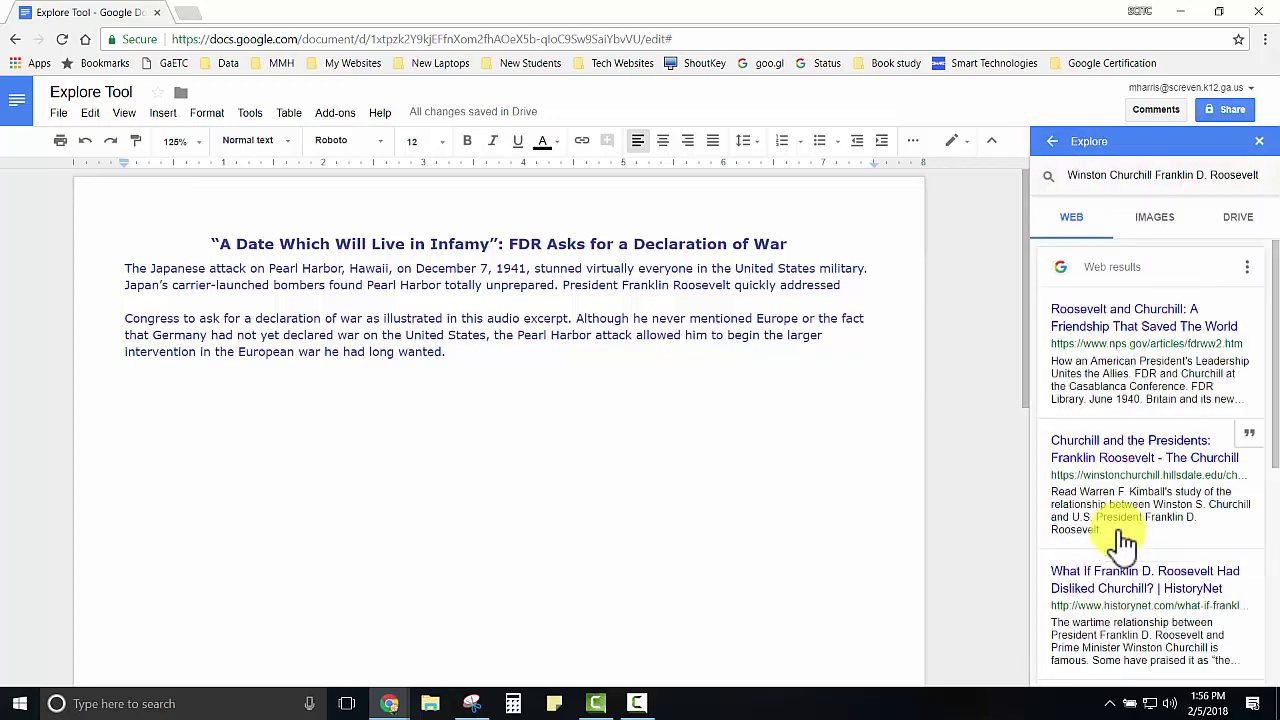
click(1247, 268)
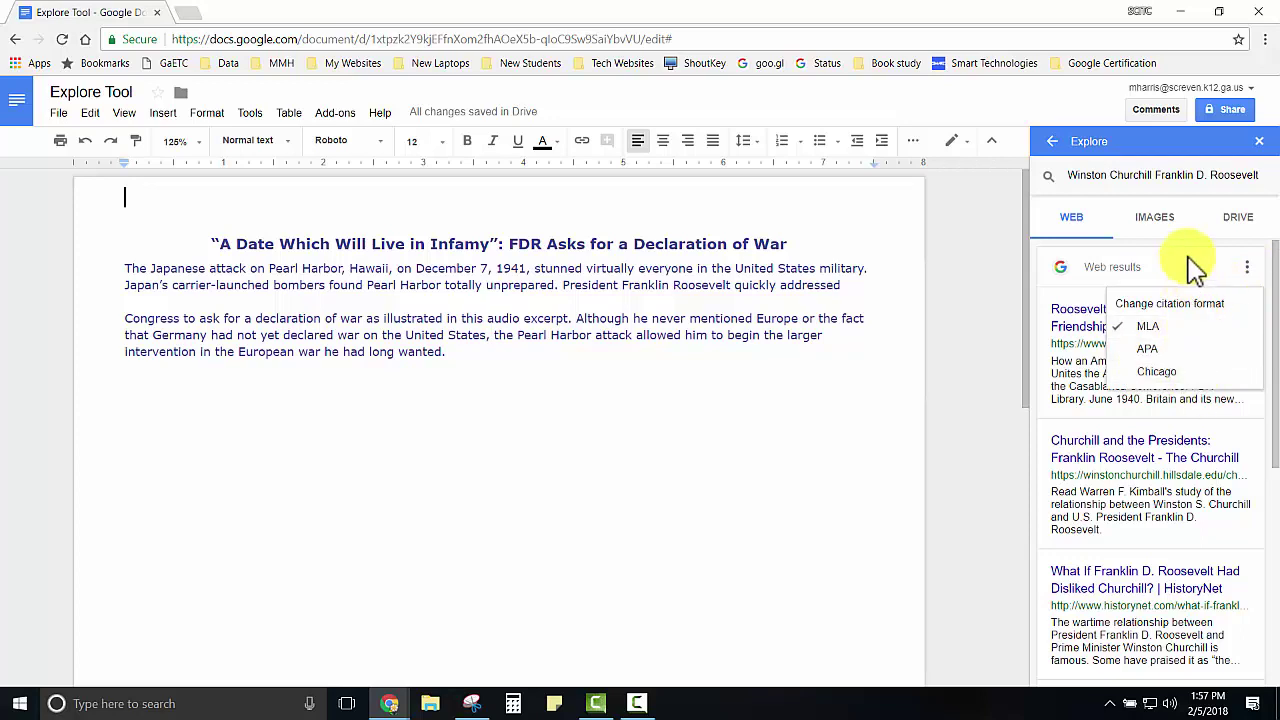
Step: Open the web result "Roosevelt and Churchill: A Friendship That Saved The World" and skim the article
click(1103, 322)
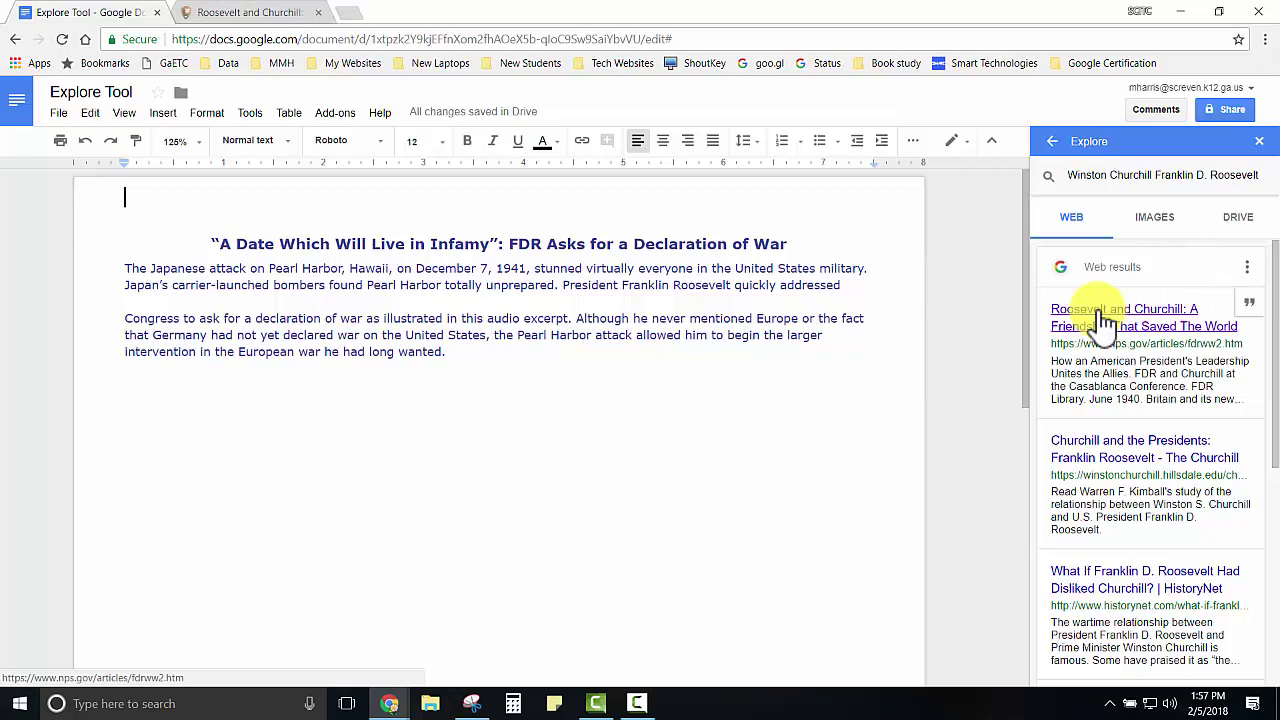
click(214, 14)
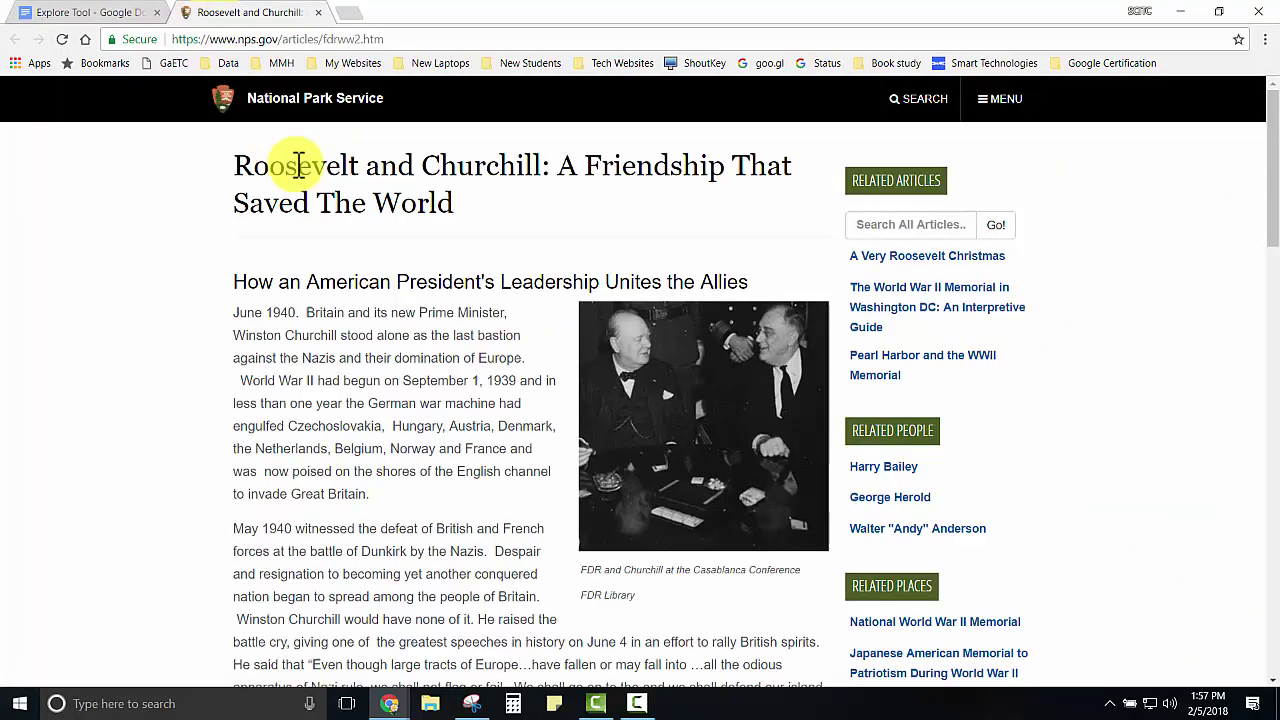
scroll(396, 446, down, 1)
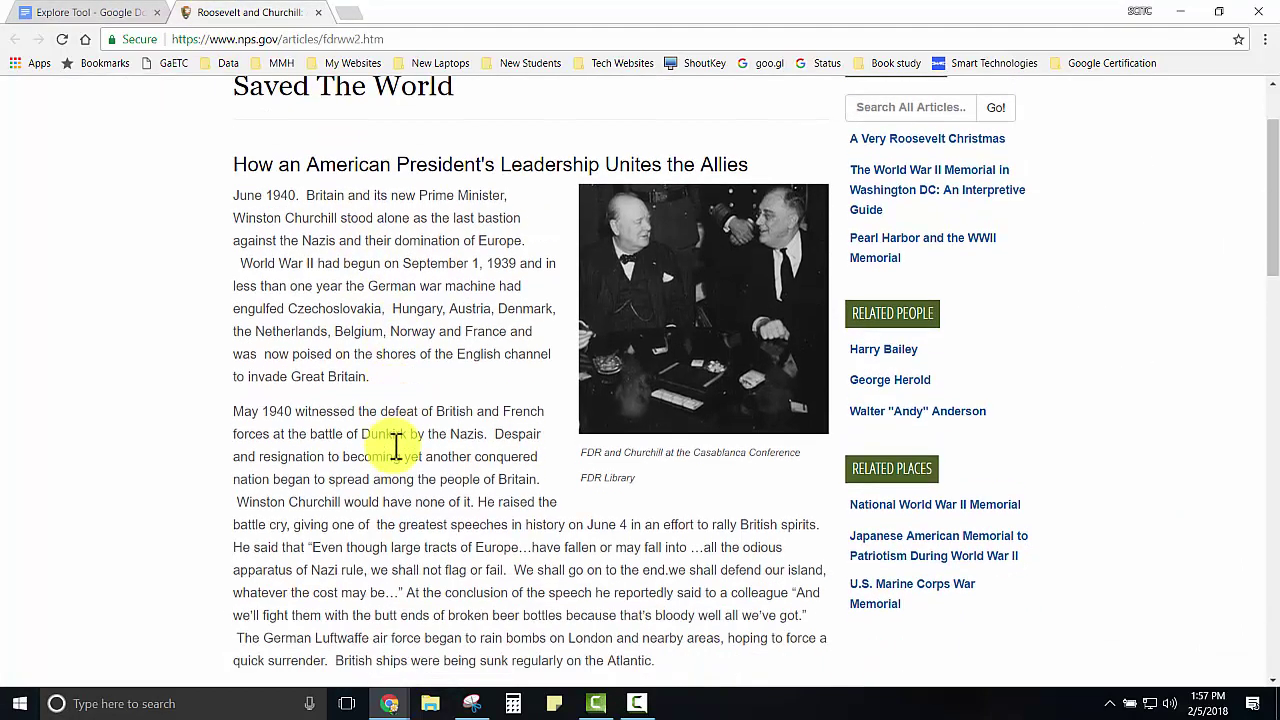
scroll(396, 446, down, 1)
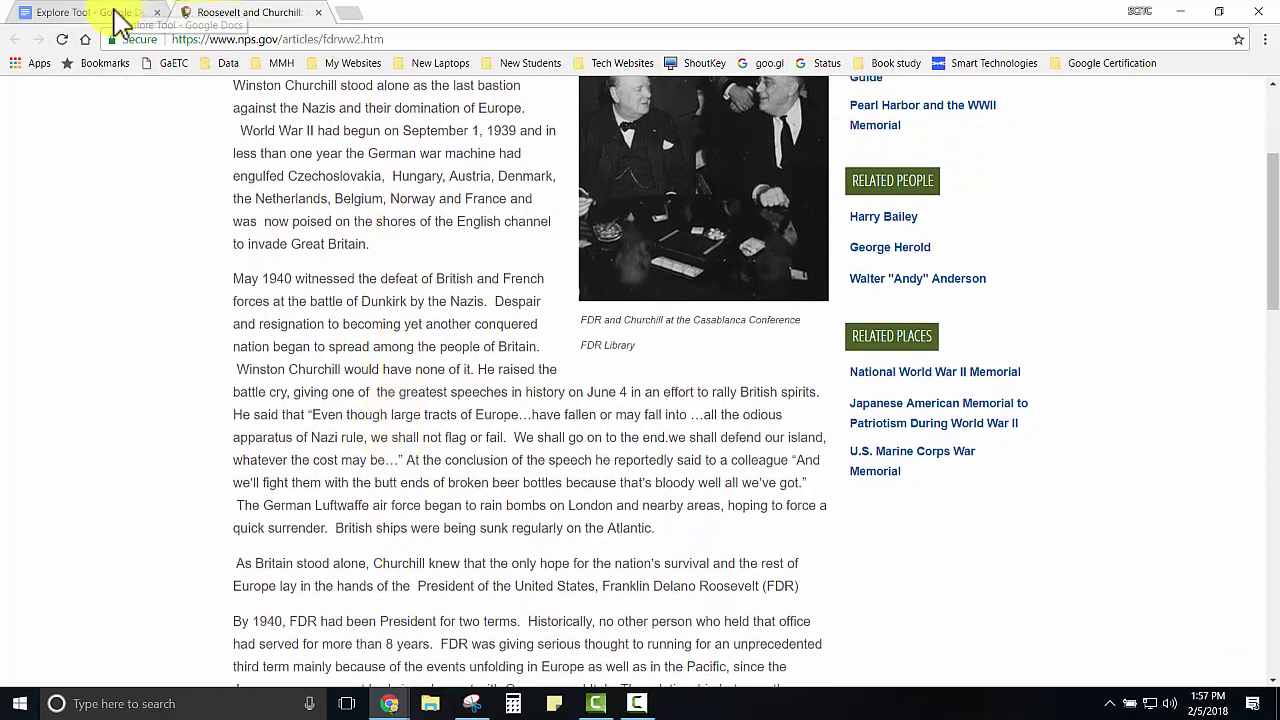
Step: Back in the document, enter "sdkfnaefasdkvngankgndklv" below the paragraphs and cite the Roosevelt and Churchill article as a footnote
click(95, 14)
click(152, 420)
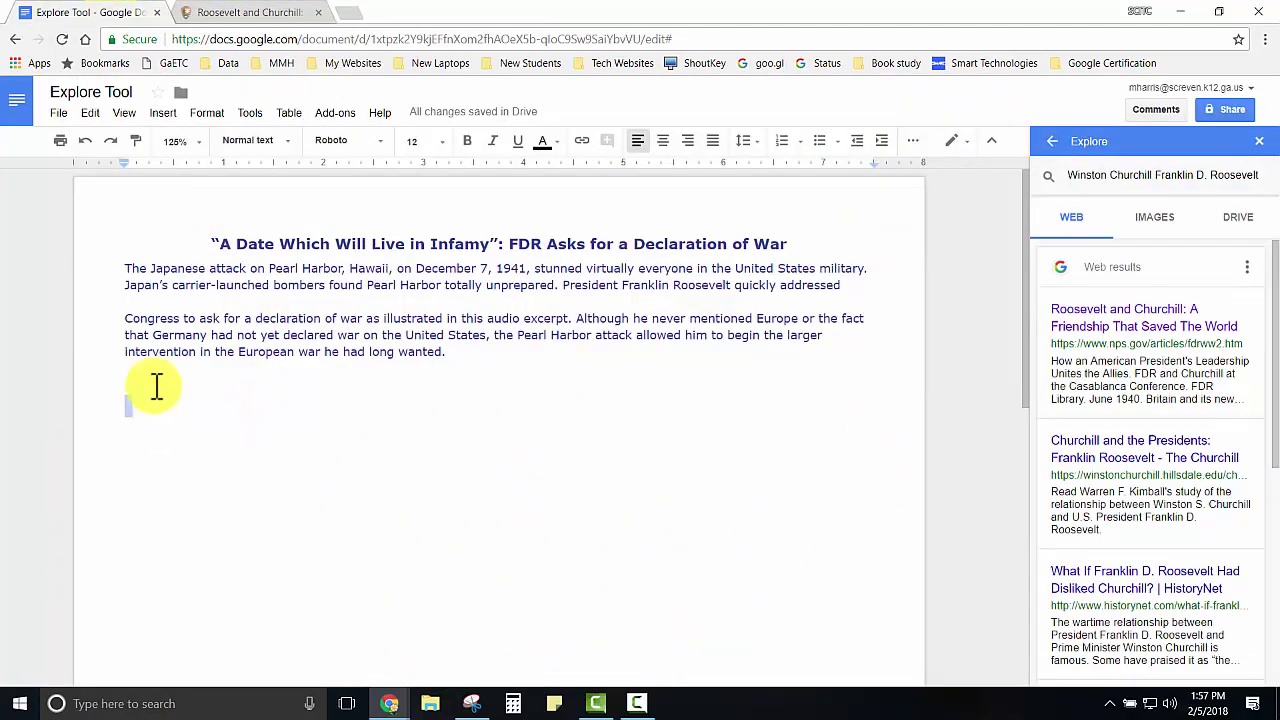
text(sdkfnaefasdkvngankgndklv)
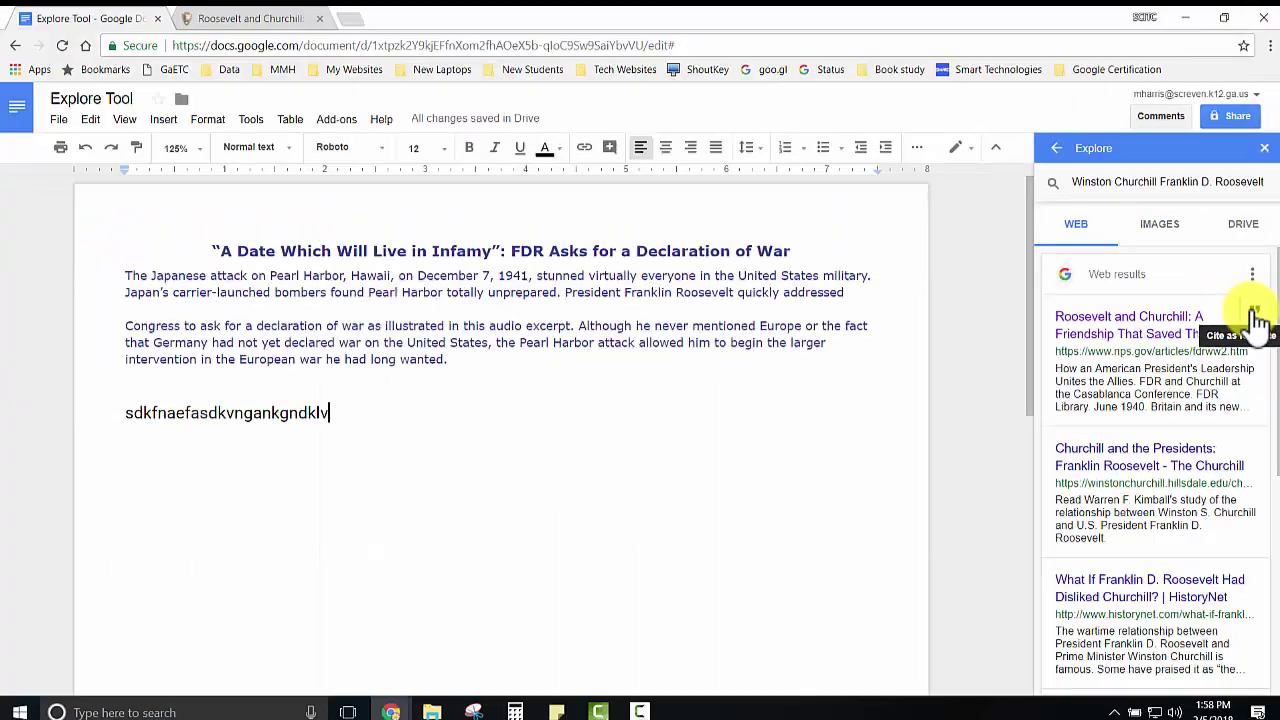
click(1140, 242)
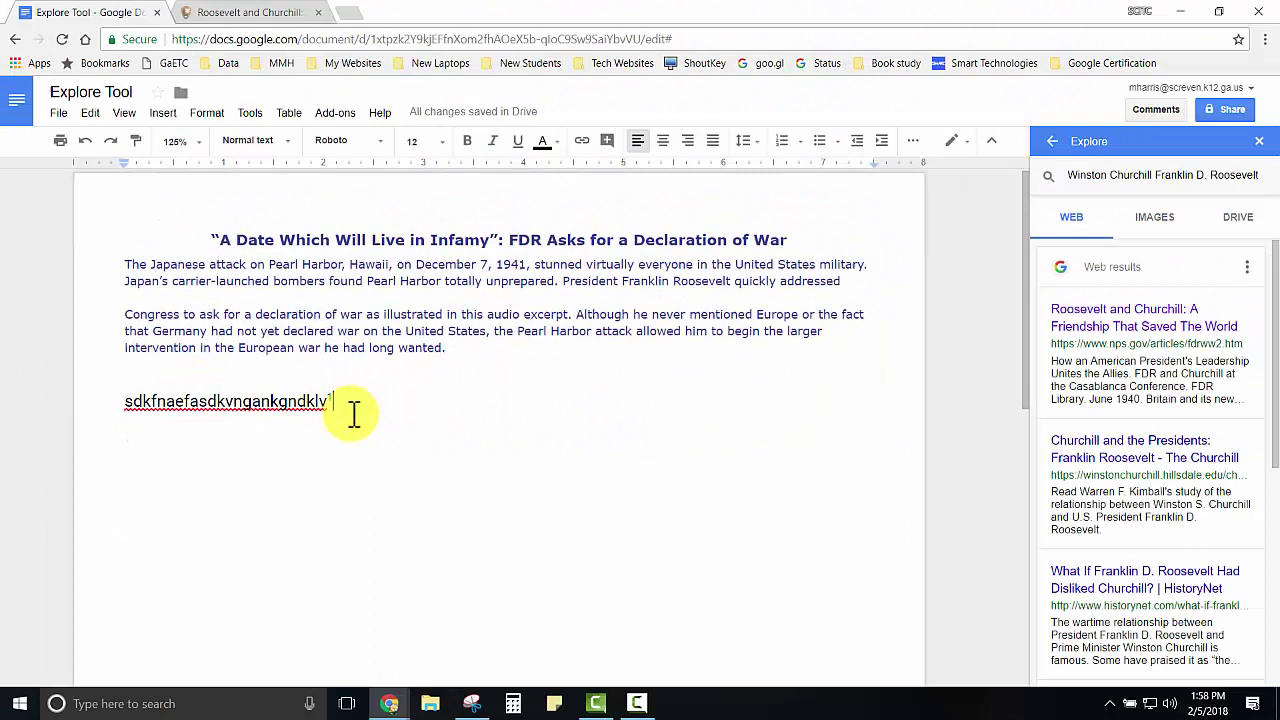
scroll(354, 414, down, 8)
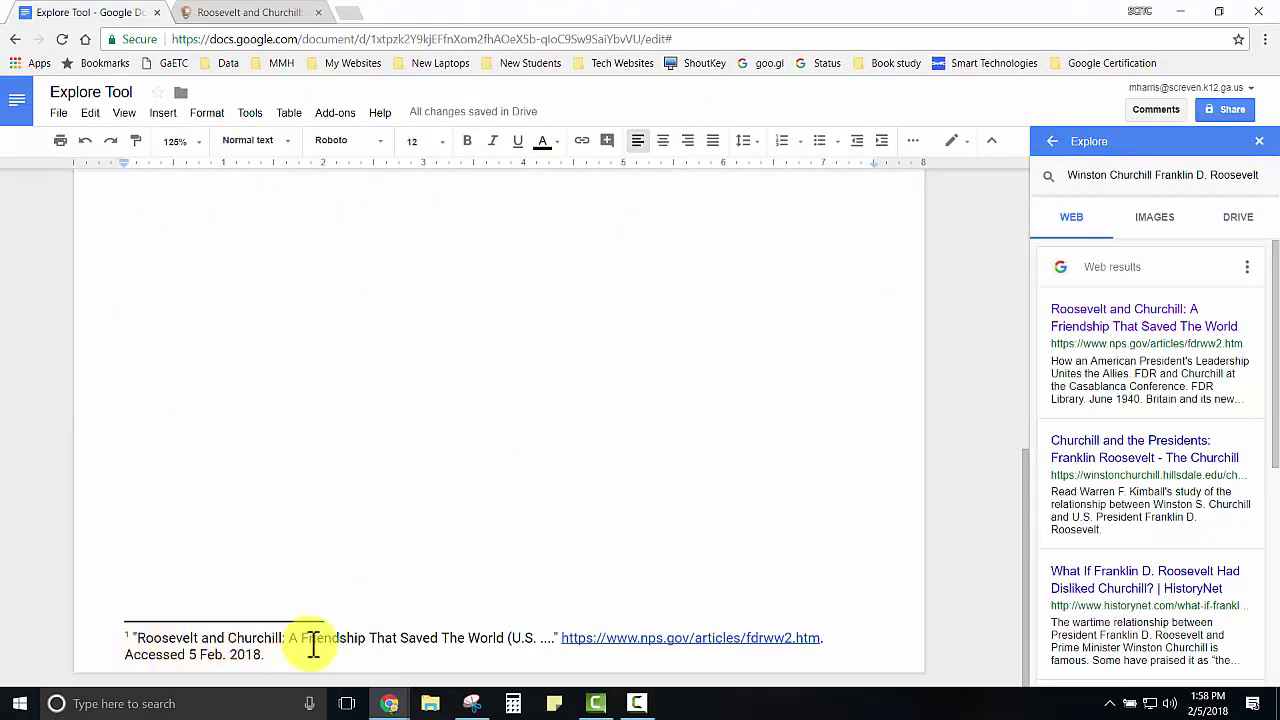
scroll(346, 483, up, 8)
Step: Insert the photo of Roosevelt and Churchill seated in hats from the Explore image results into the document
click(1157, 217)
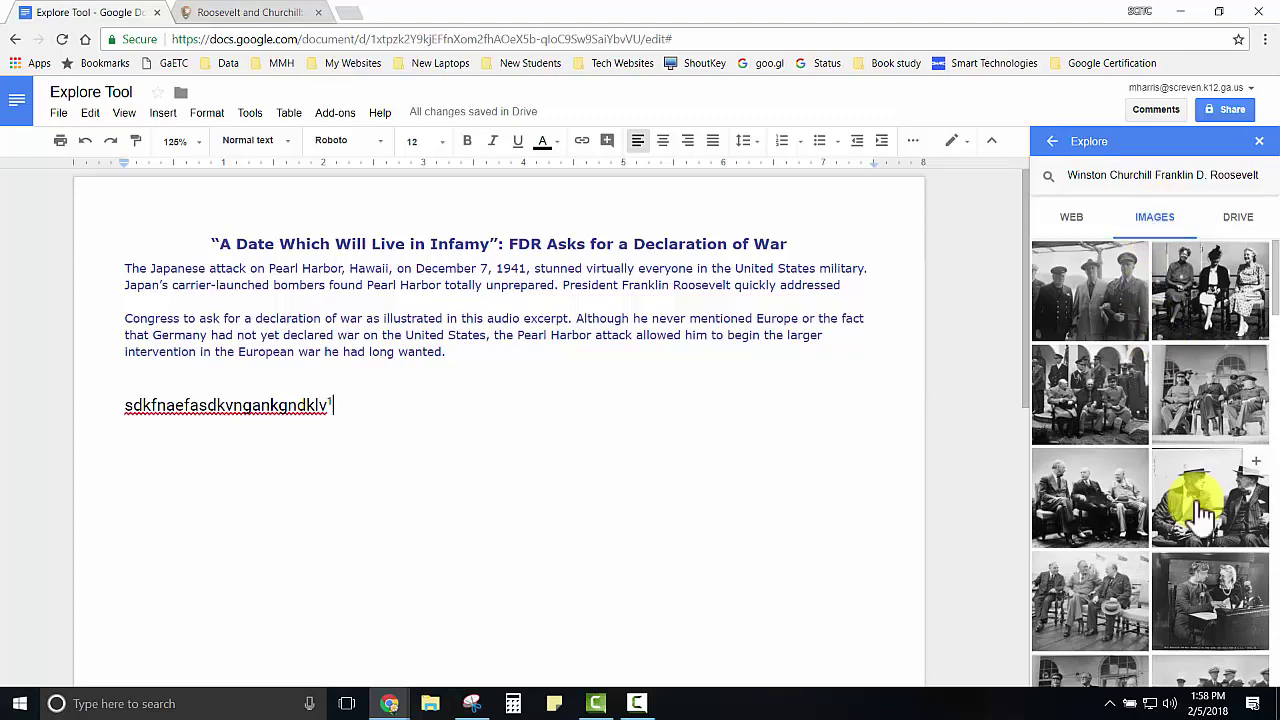
drag(1205, 515, 220, 500)
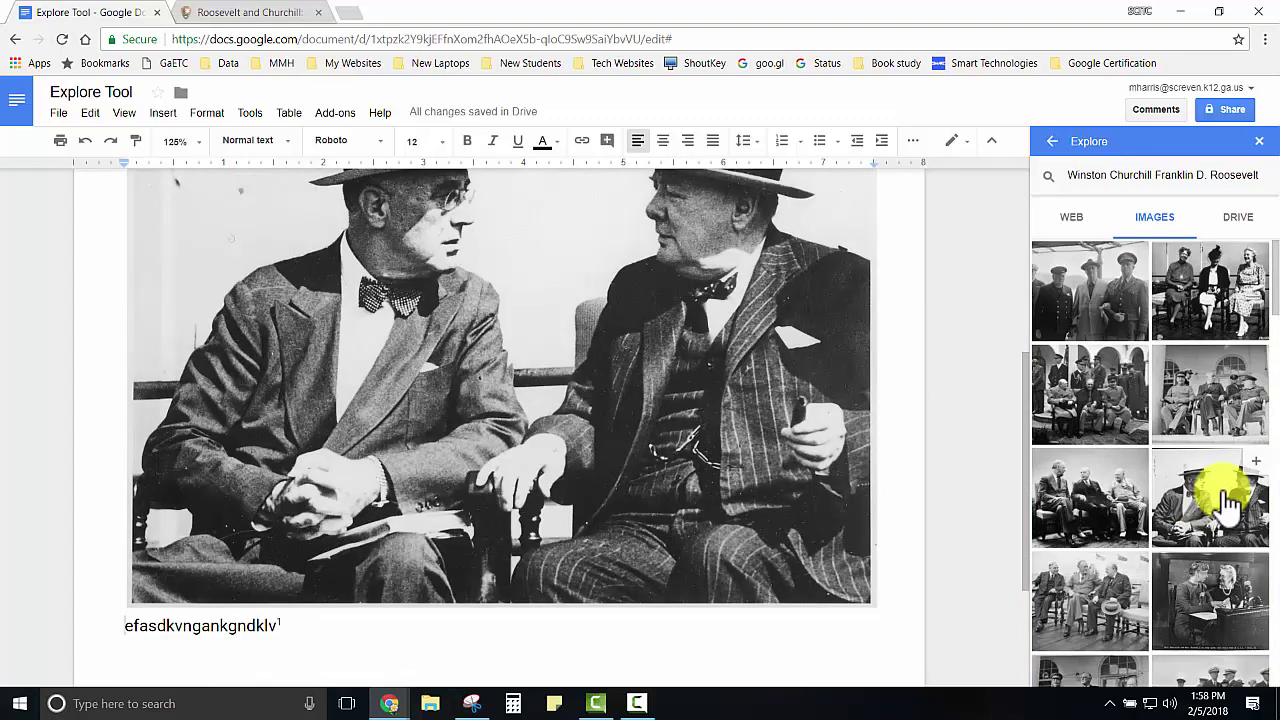
click(1224, 492)
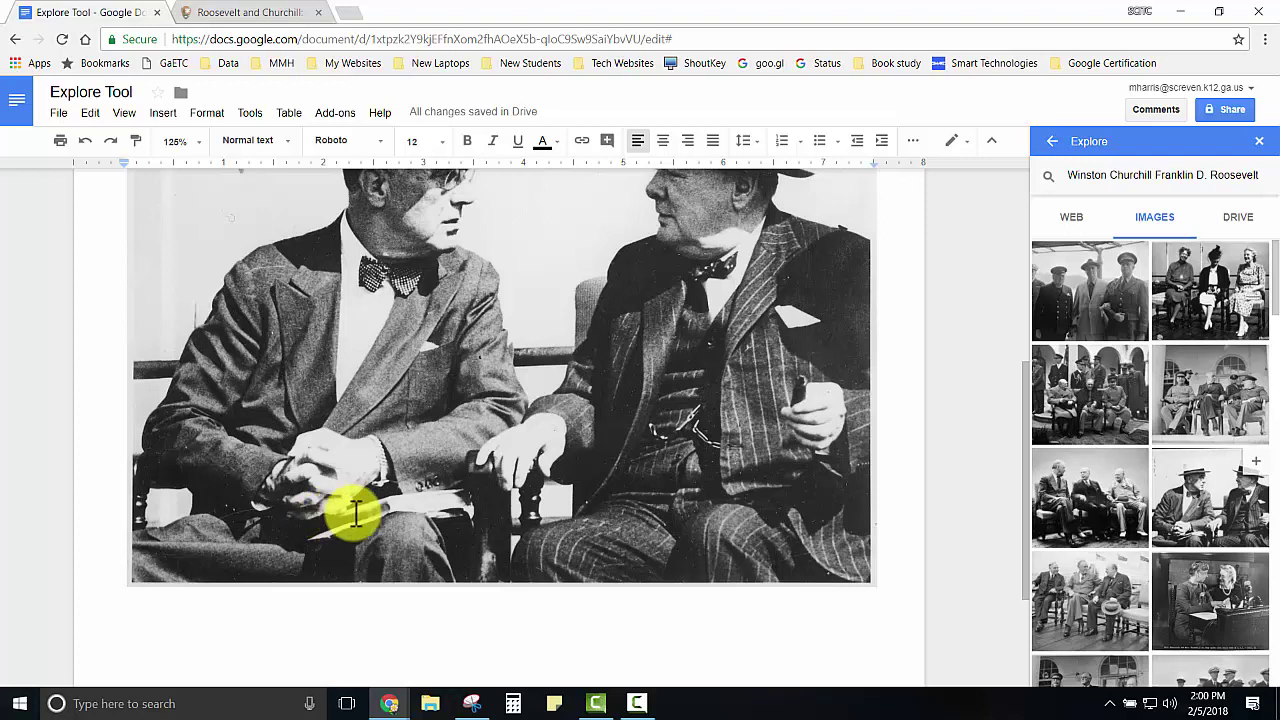
Step: Copy the inserted photo's Wikimedia Commons source link address and paste it on the line below the photo
click(355, 513)
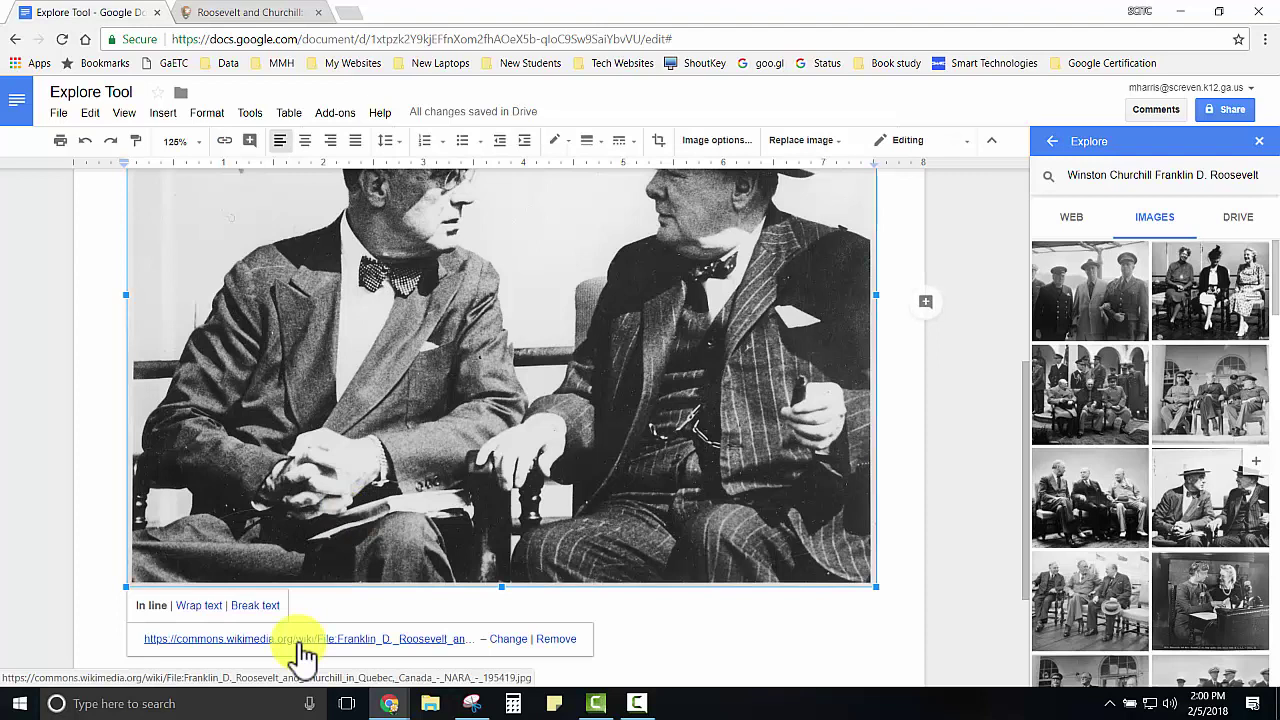
right_click(336, 642)
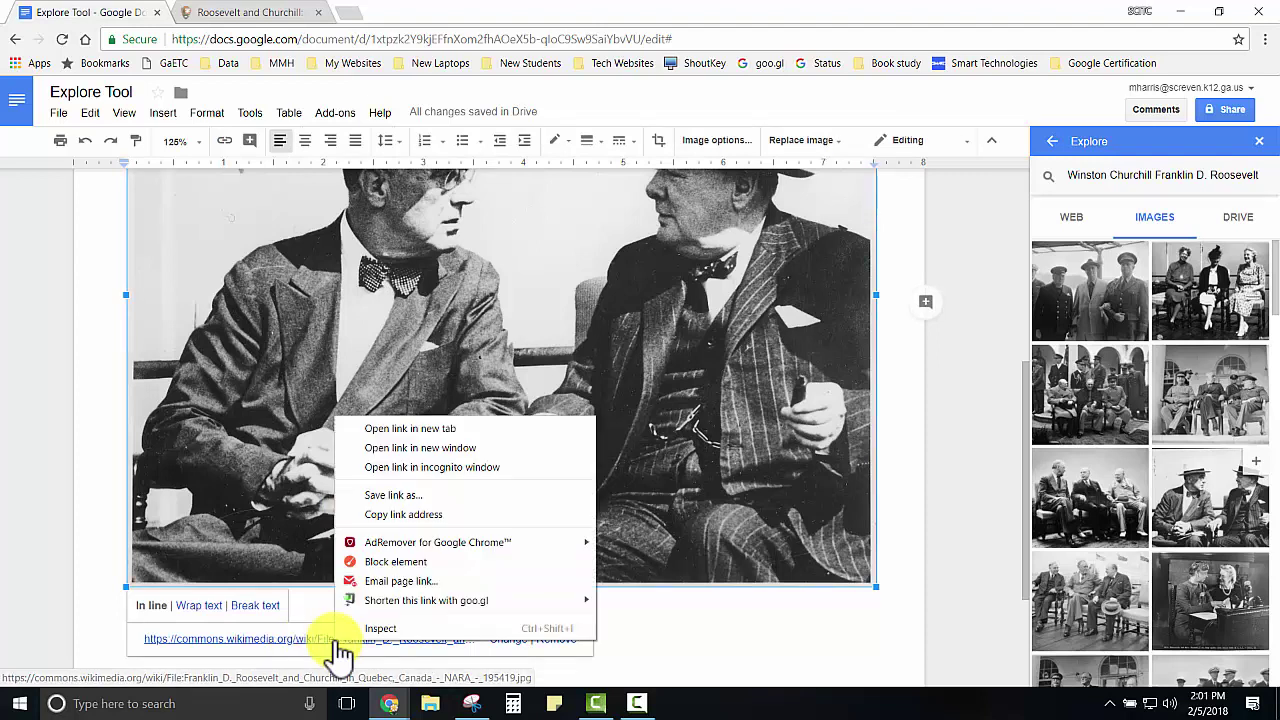
click(370, 514)
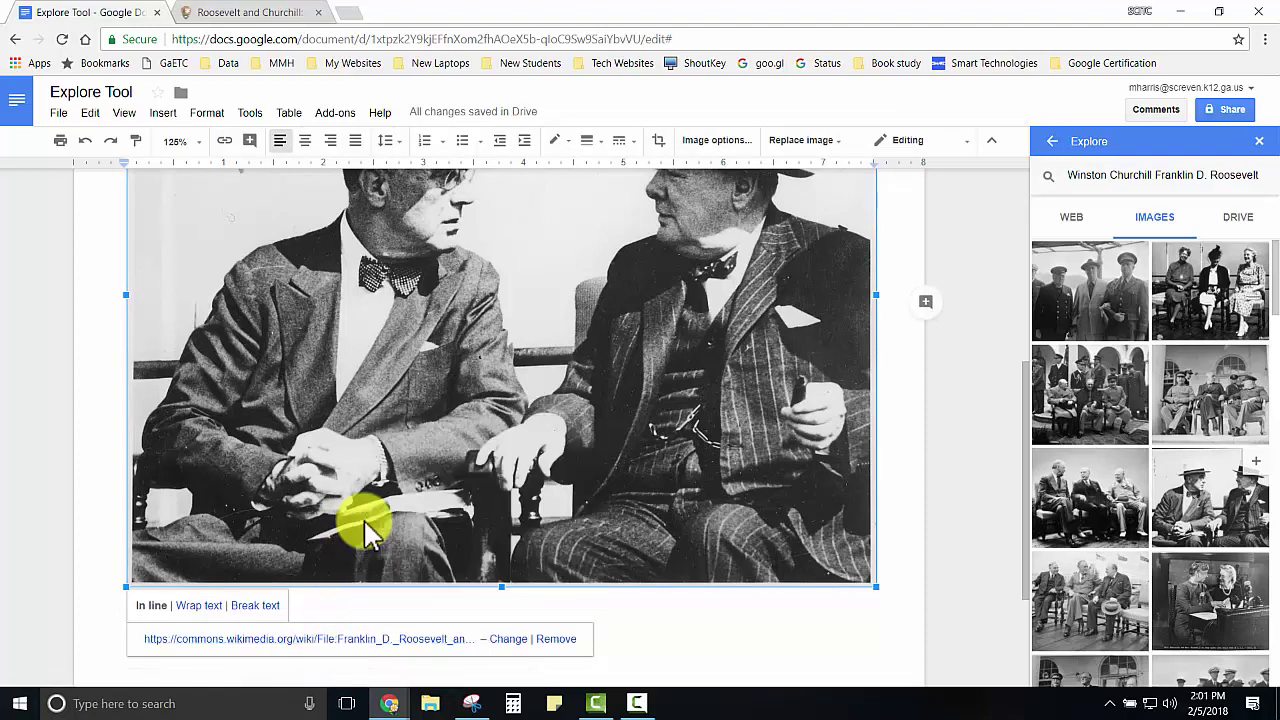
click(335, 610)
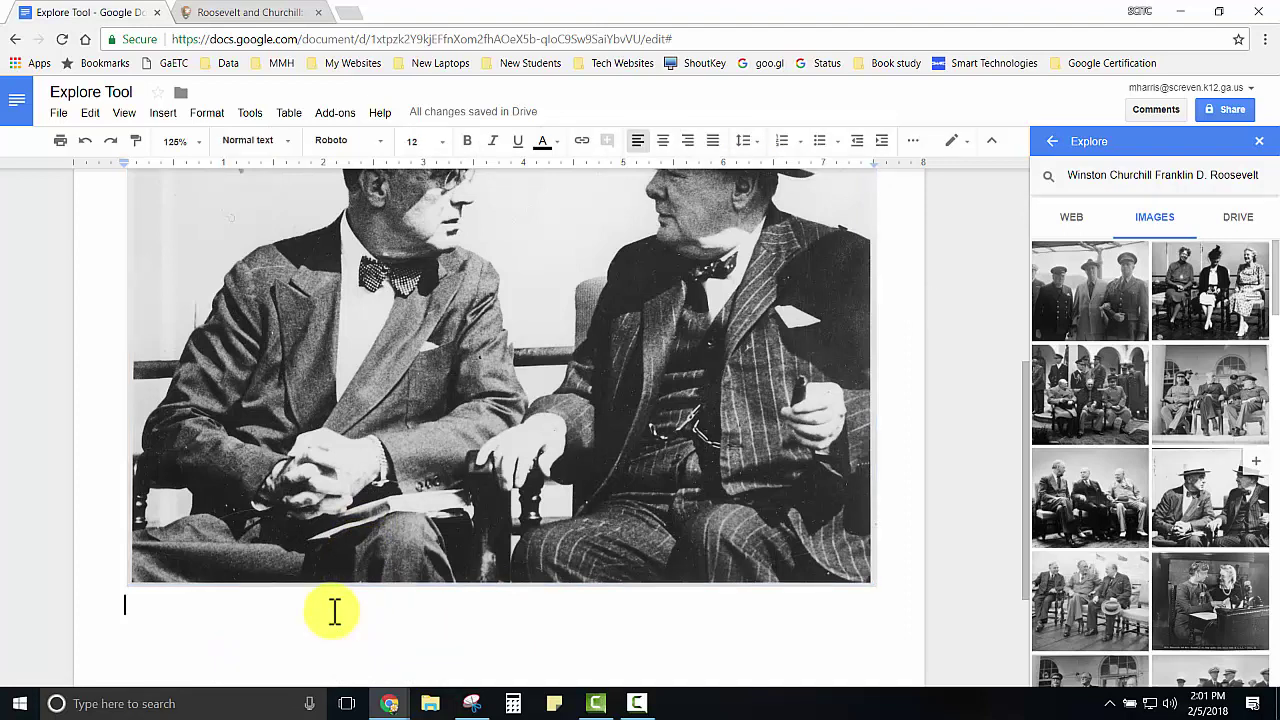
key(ctrl+v)
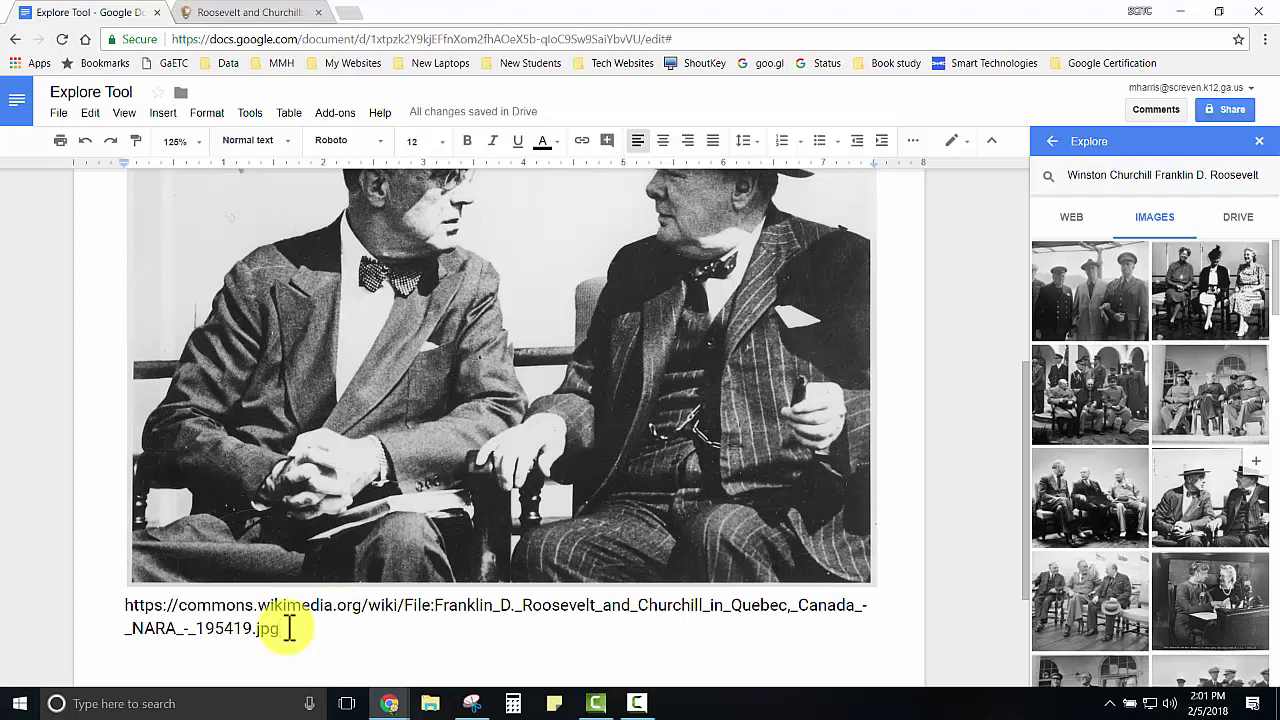
Step: Set the font size of the source address below the photo to 10
drag(126, 604, 294, 629)
click(441, 143)
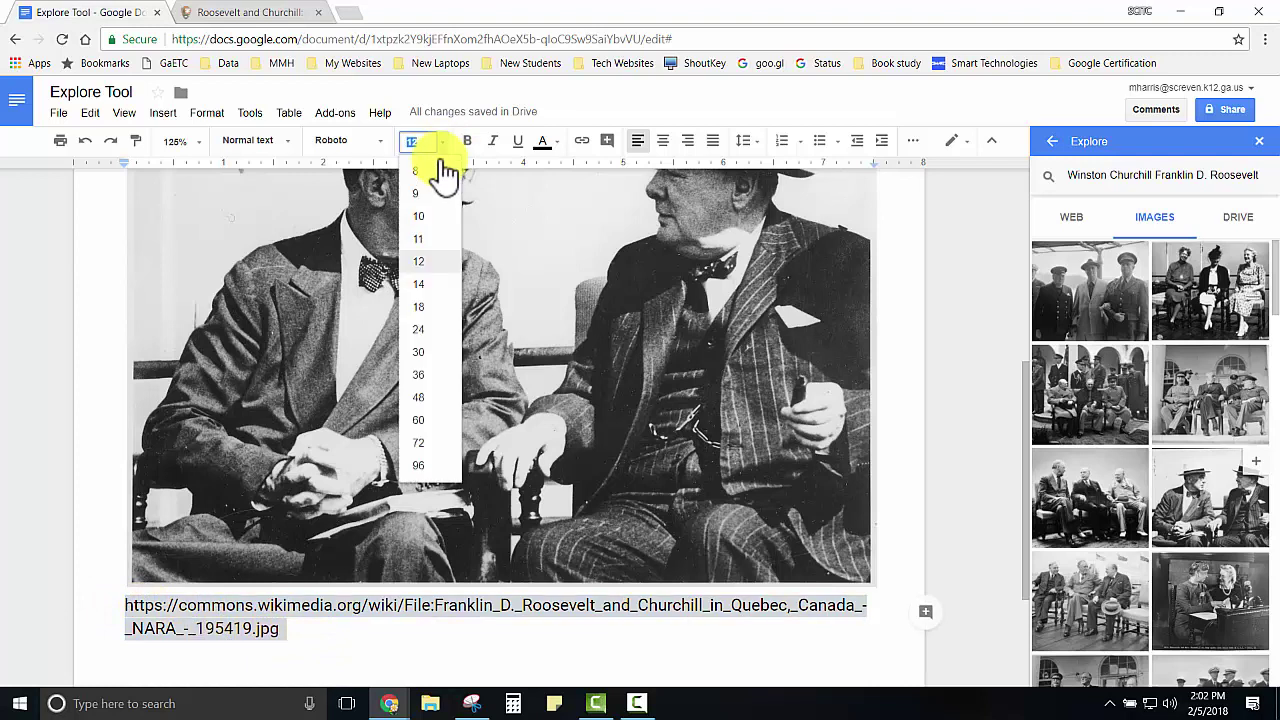
click(420, 216)
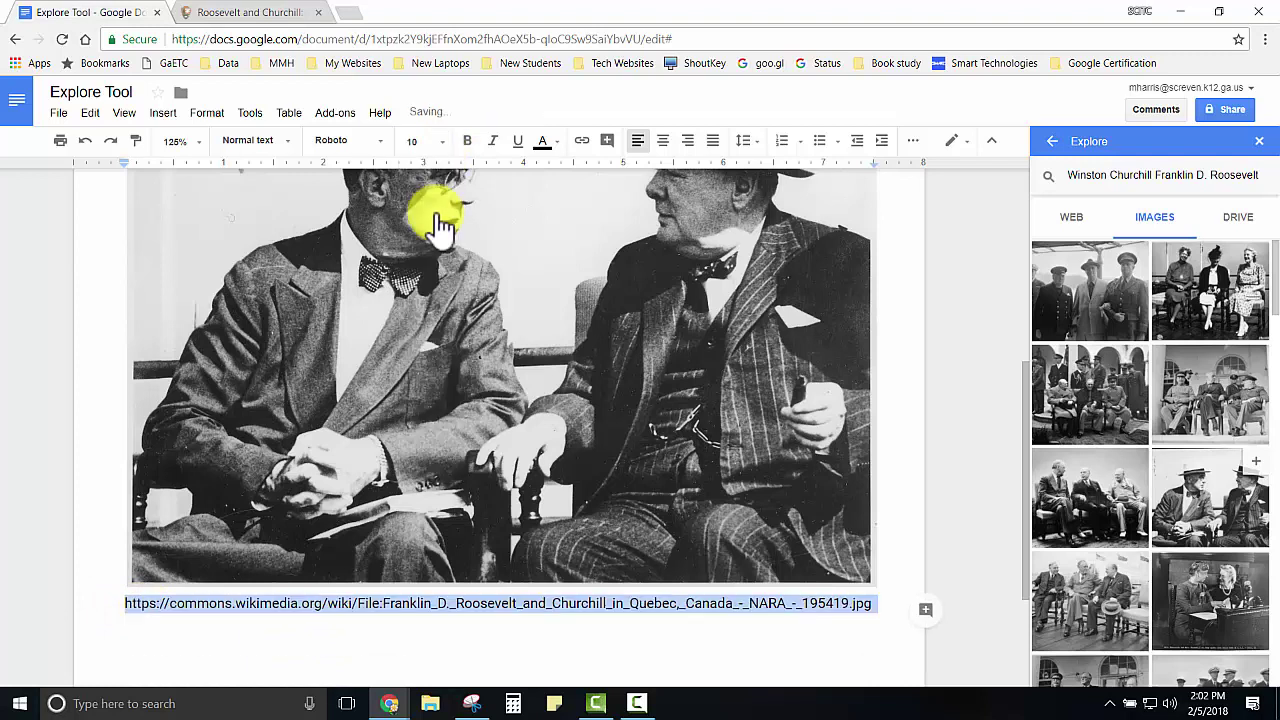
Step: Shrink the Roosevelt and Churchill photo proportionally to about 3.3 inches wide
scroll(415, 625, up, 3)
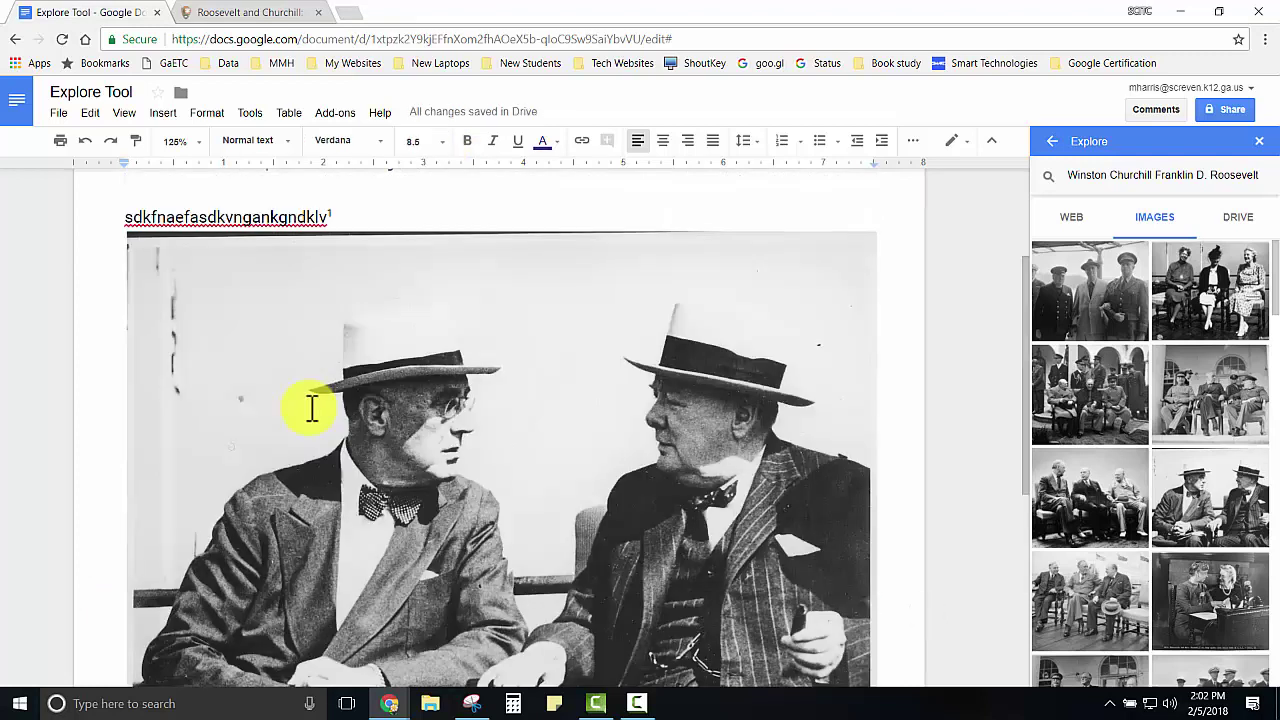
click(226, 340)
drag(135, 245, 548, 553)
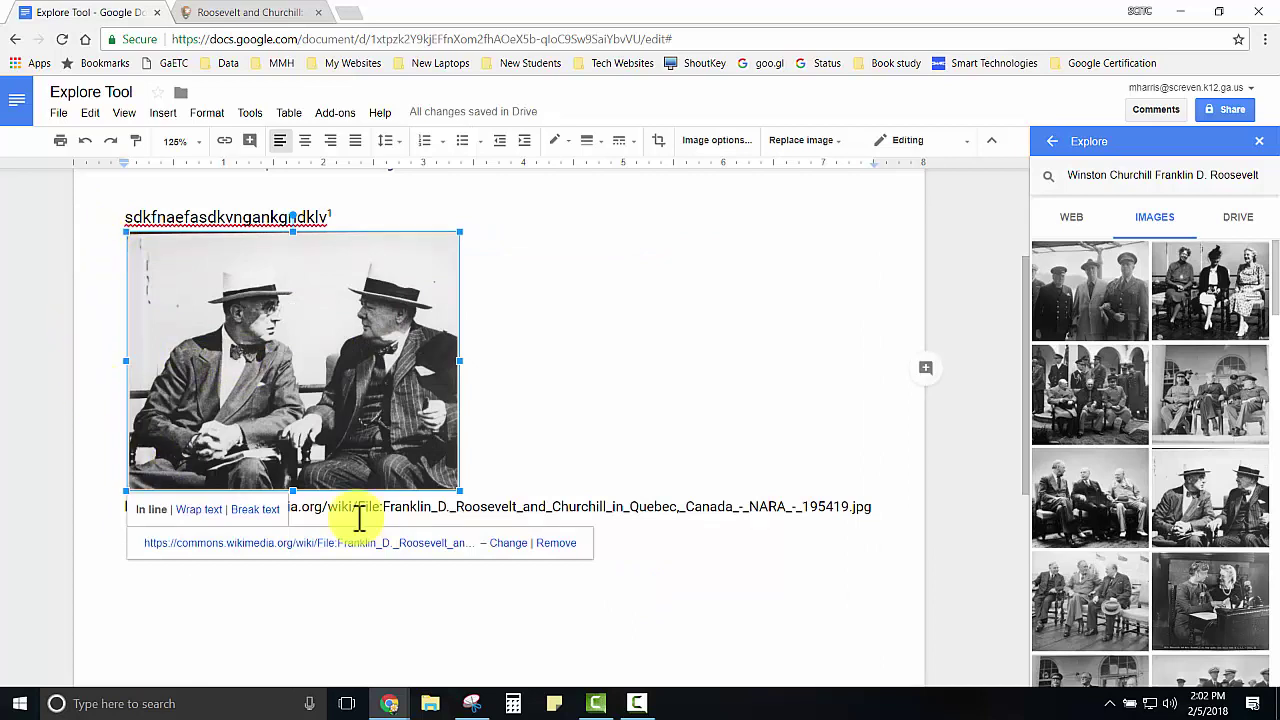
click(500, 588)
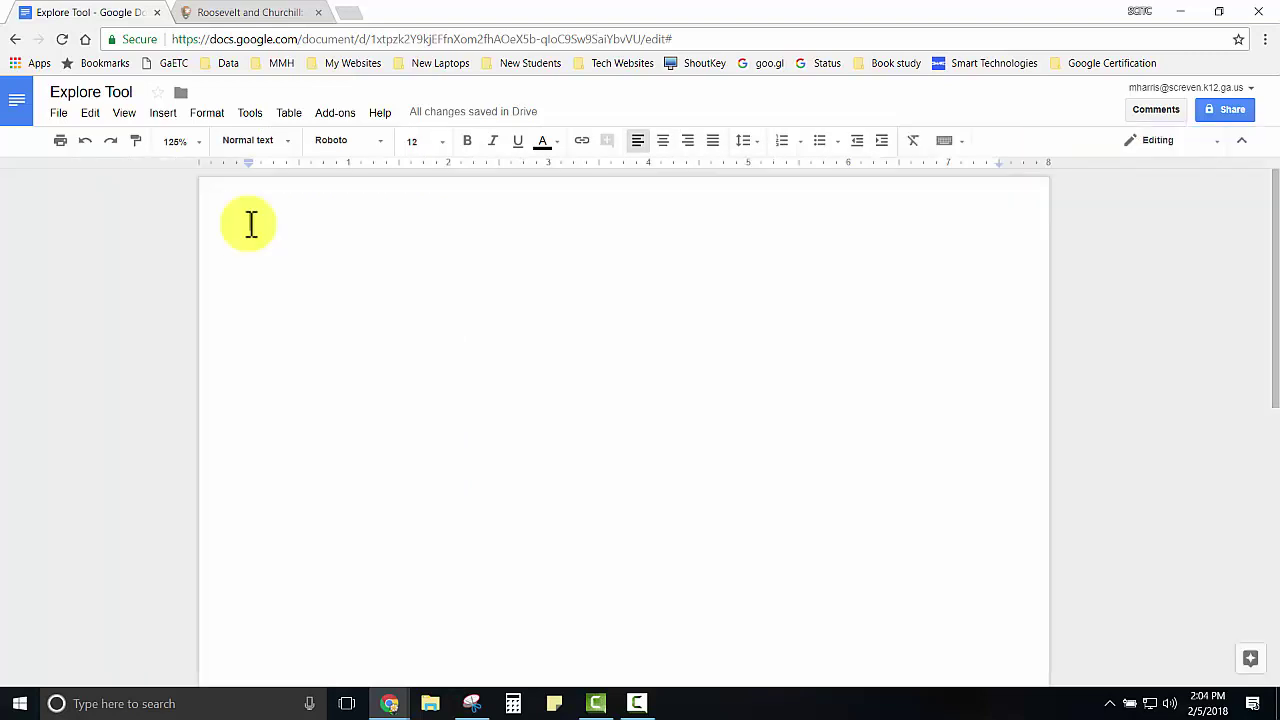
Step: Open the Explore tool on the blank page and search for "pearl harbor"
click(1245, 656)
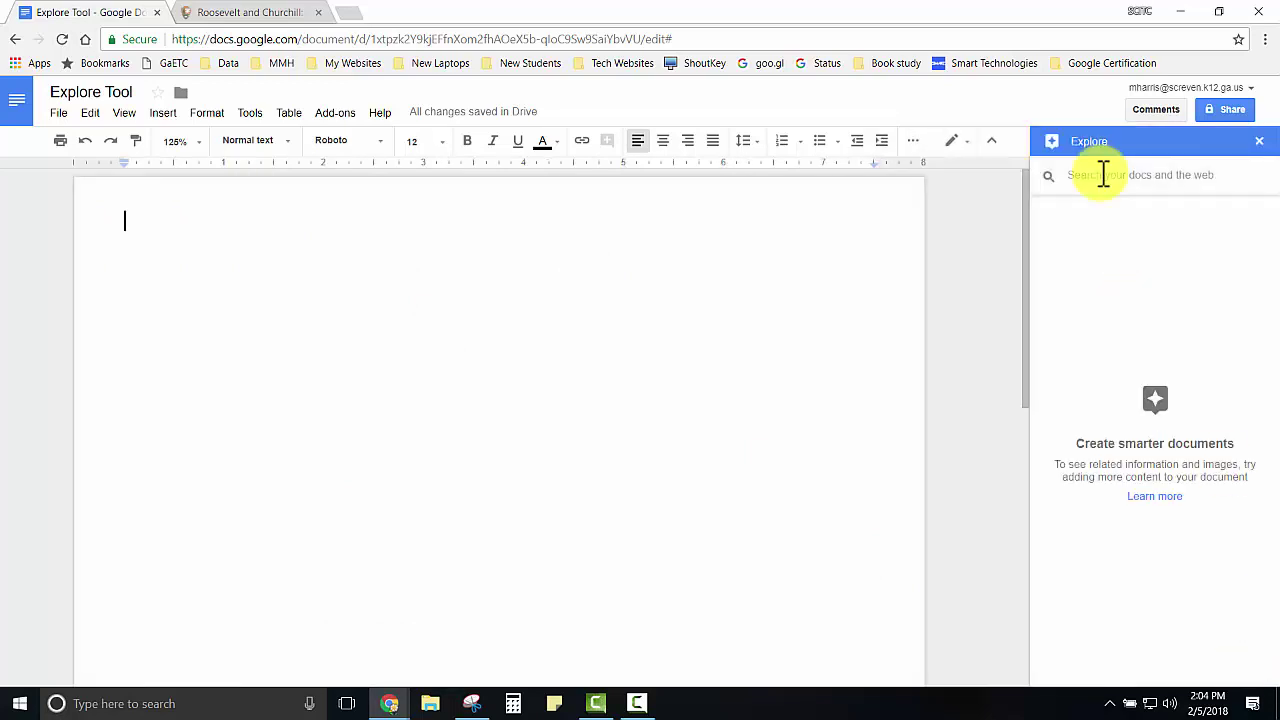
text(pearl harbor)
key(Return)
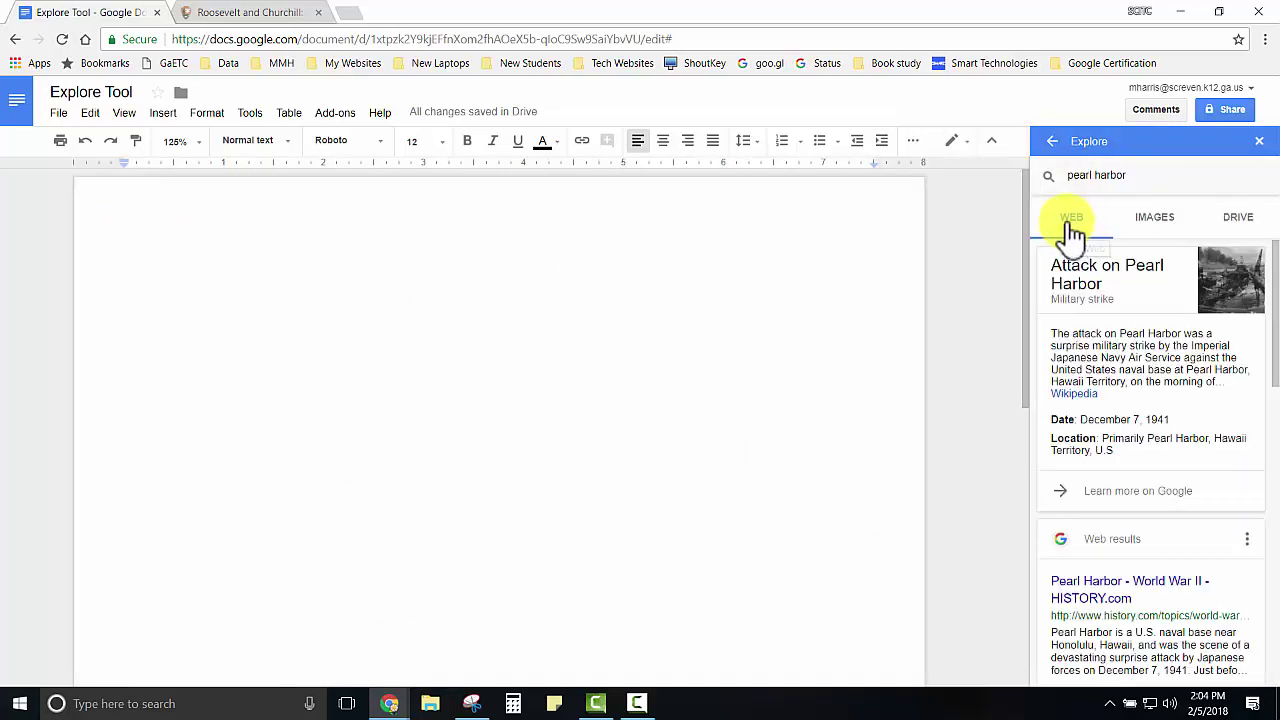